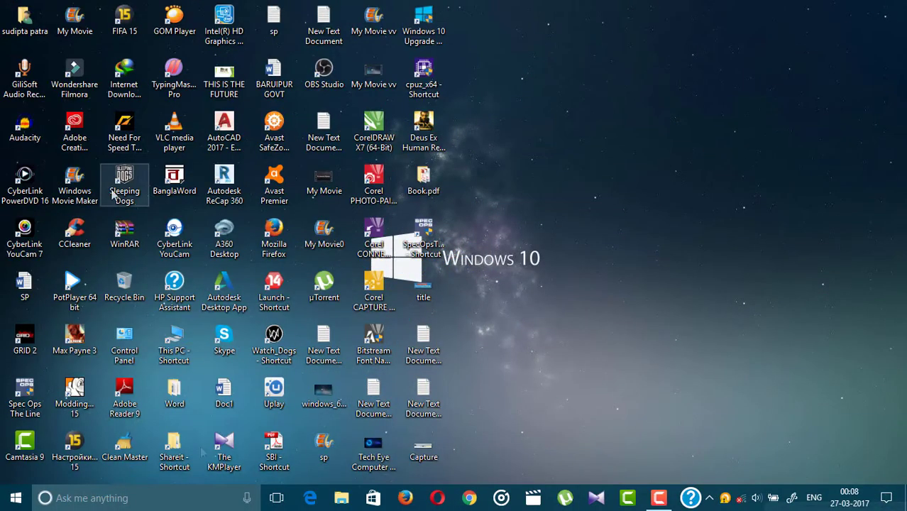
# Step: Open Windows Firewall with Advanced Security from Control Panel via System and Security > Windows Firewall
pyautogui.doubleClick(125, 341)
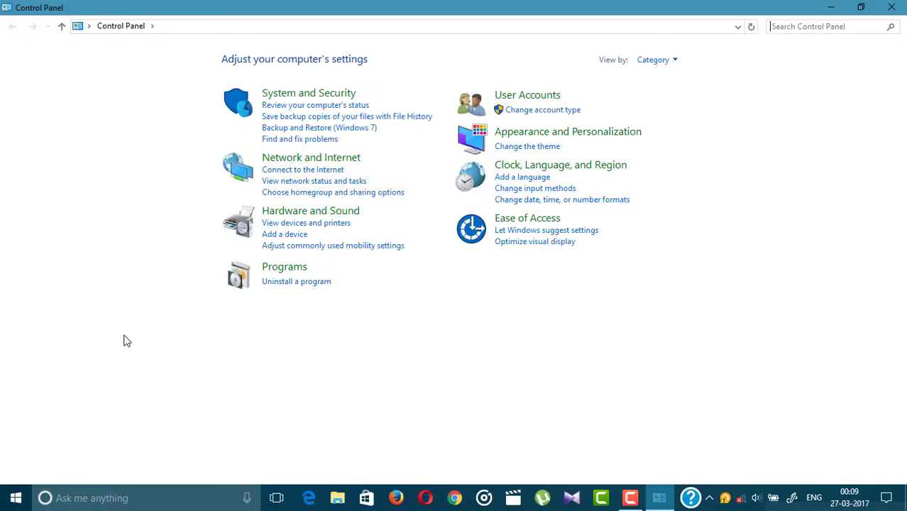
pyautogui.click(252, 111)
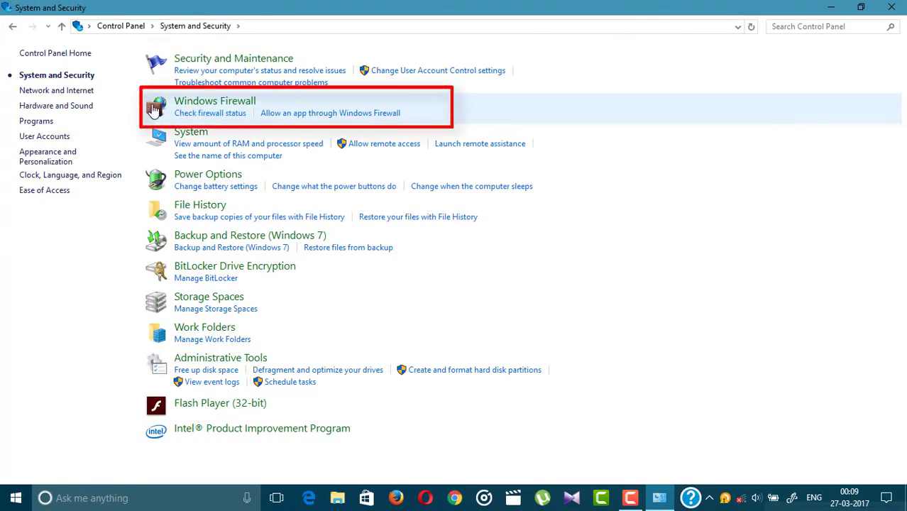
pyautogui.click(154, 111)
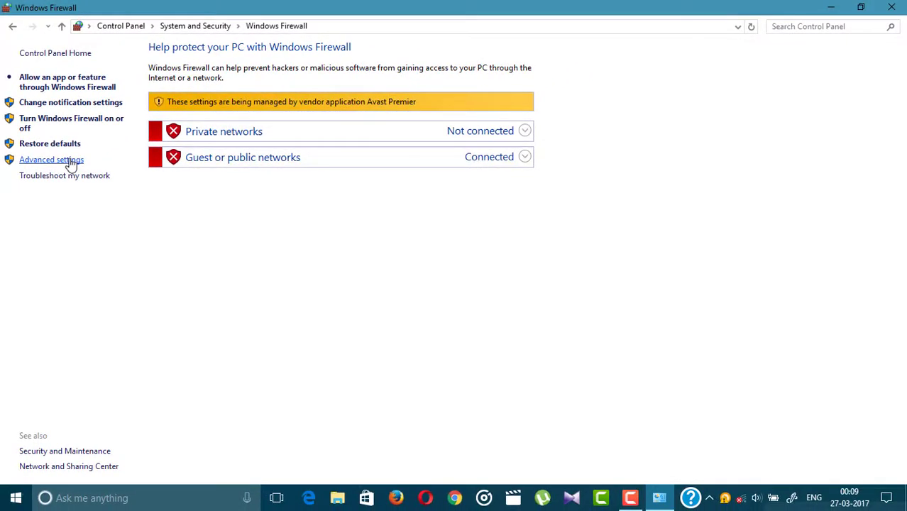
pyautogui.click(71, 161)
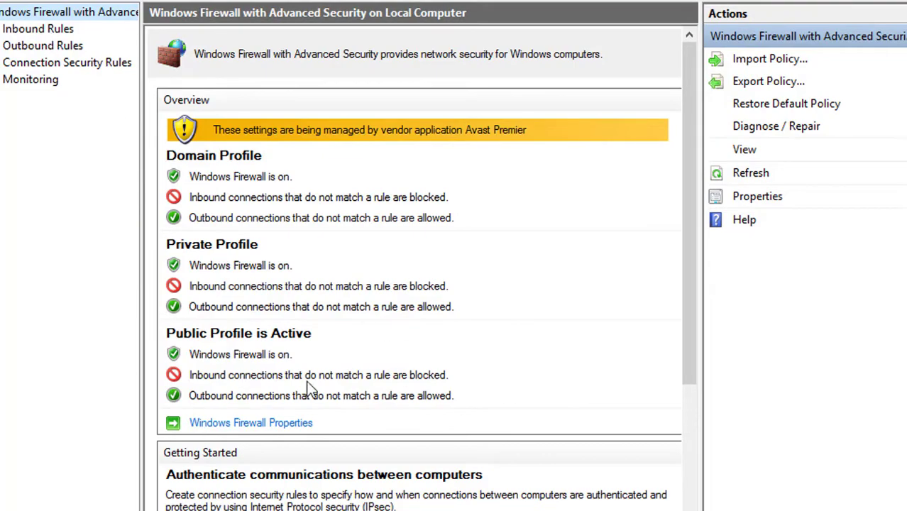
pyautogui.scroll(-5, 316, 405)
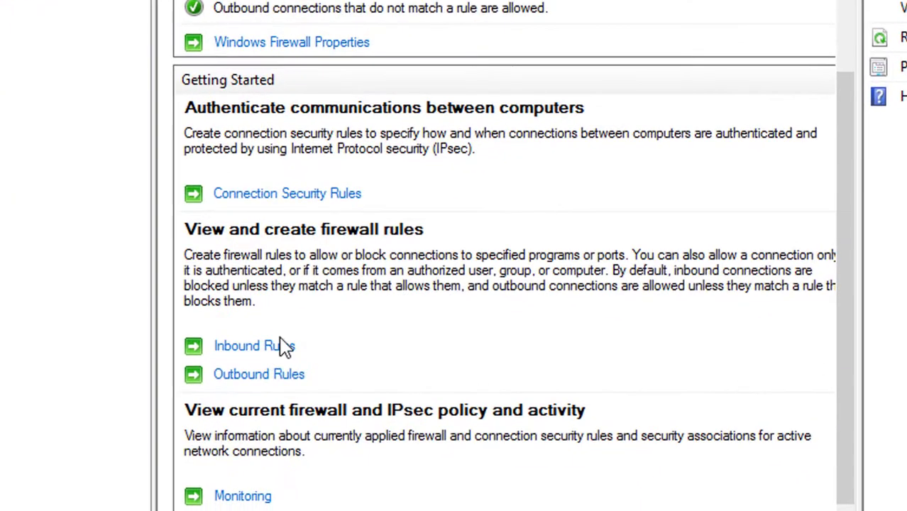
# Step: From the Inbound Rules list, start a new inbound rule of type Program
pyautogui.click(269, 355)
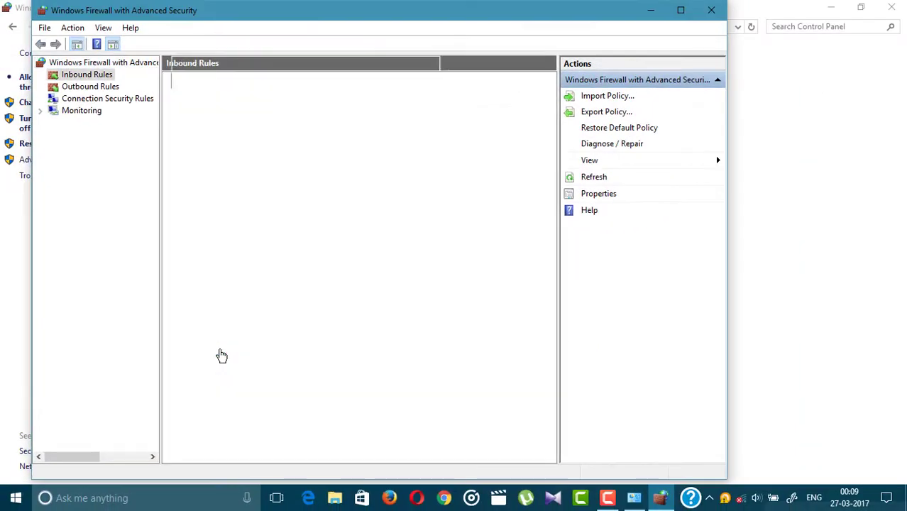
pyautogui.scroll(-8, 284, 298)
pyautogui.scroll(7, 298, 284)
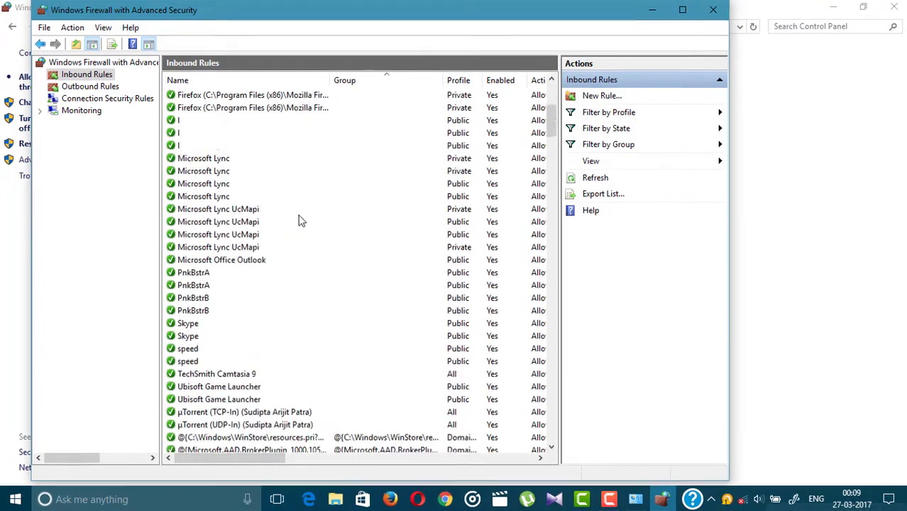
pyautogui.scroll(-7, 346, 335)
pyautogui.scroll(-8, 411, 259)
pyautogui.scroll(1, 412, 259)
pyautogui.scroll(14, 419, 261)
pyautogui.scroll(2, 419, 262)
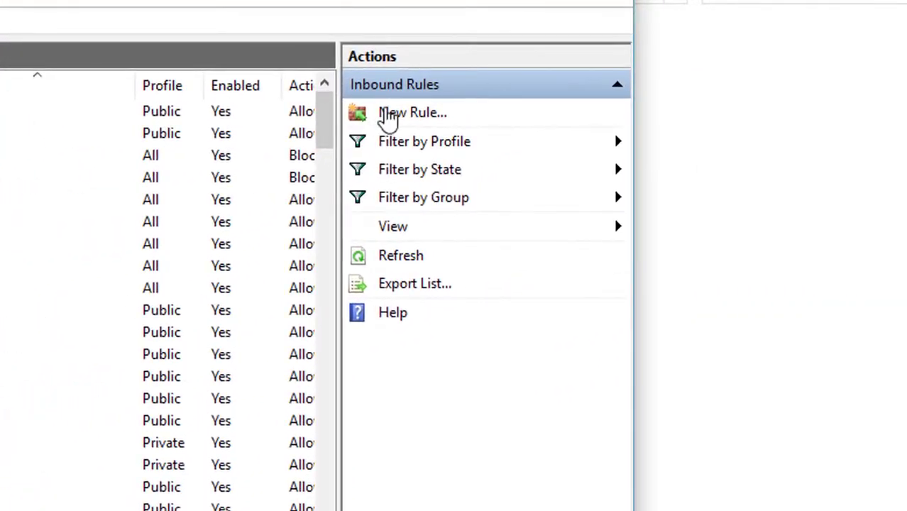
pyautogui.click(392, 115)
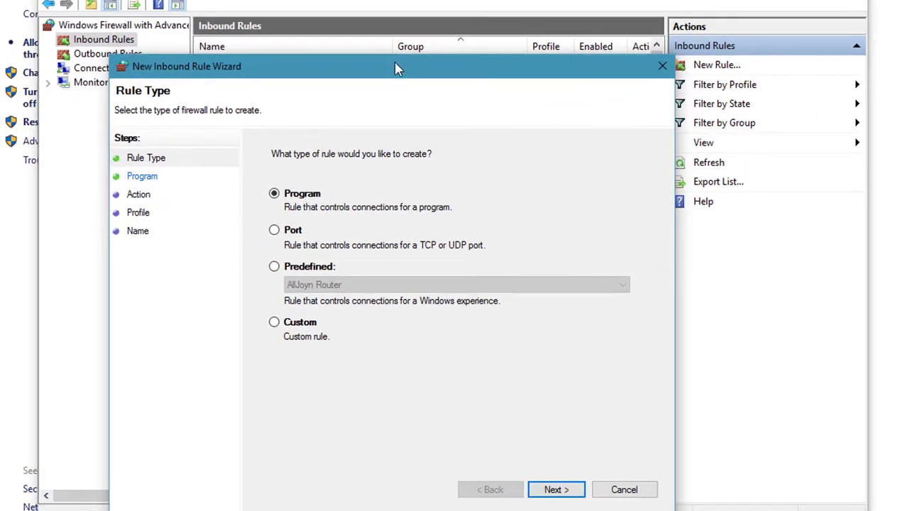
pyautogui.moveTo(396, 67); pyautogui.dragTo(412, 32)
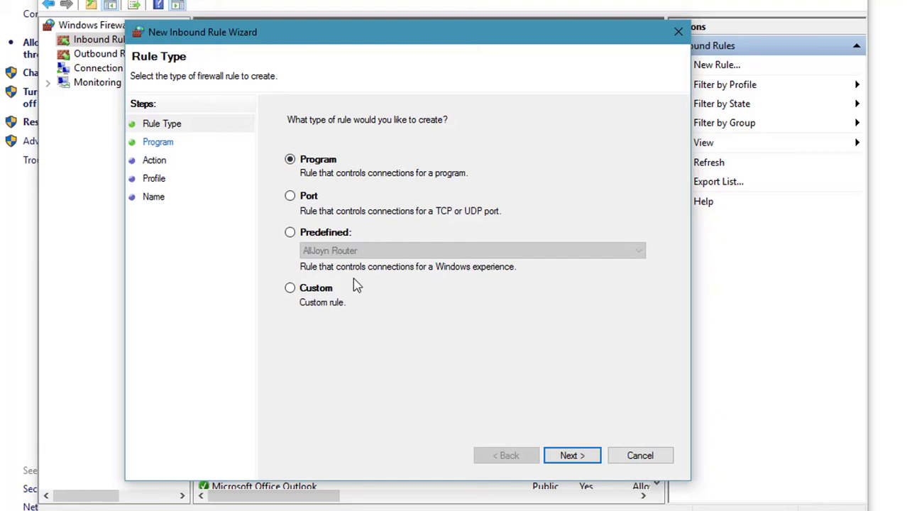
pyautogui.click(569, 454)
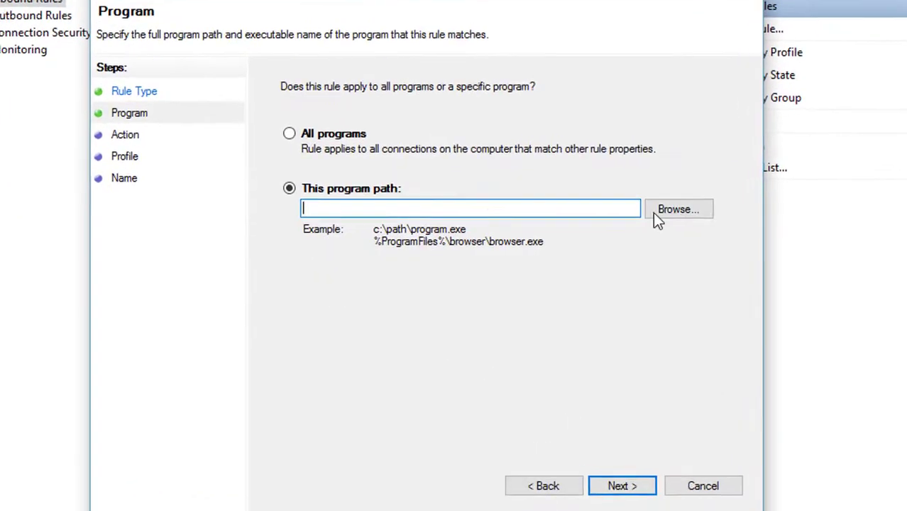
# Step: Set the rule's program to Program Files\TechSmith\Camtasia 9\CamtasiaStudio.exe
pyautogui.click(674, 211)
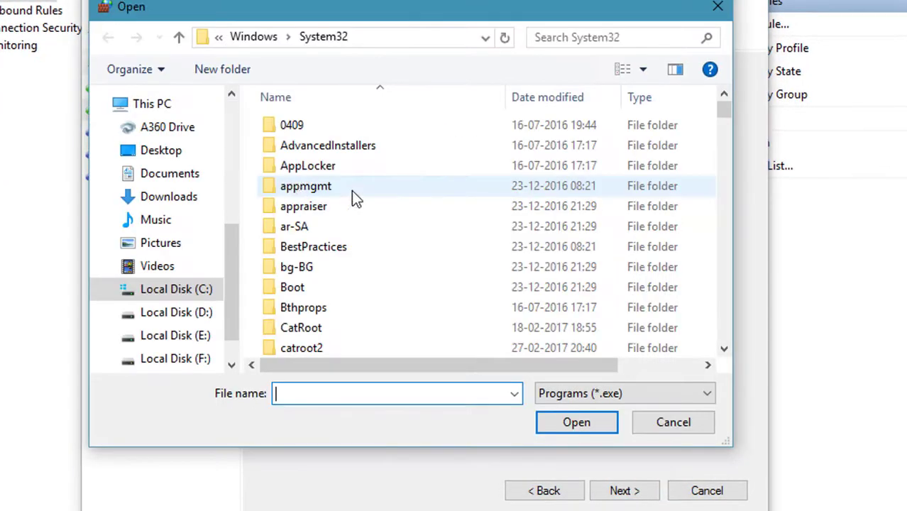
pyautogui.click(205, 289)
pyautogui.doubleClick(366, 245)
pyautogui.scroll(-5, 366, 247)
pyautogui.doubleClick(333, 412)
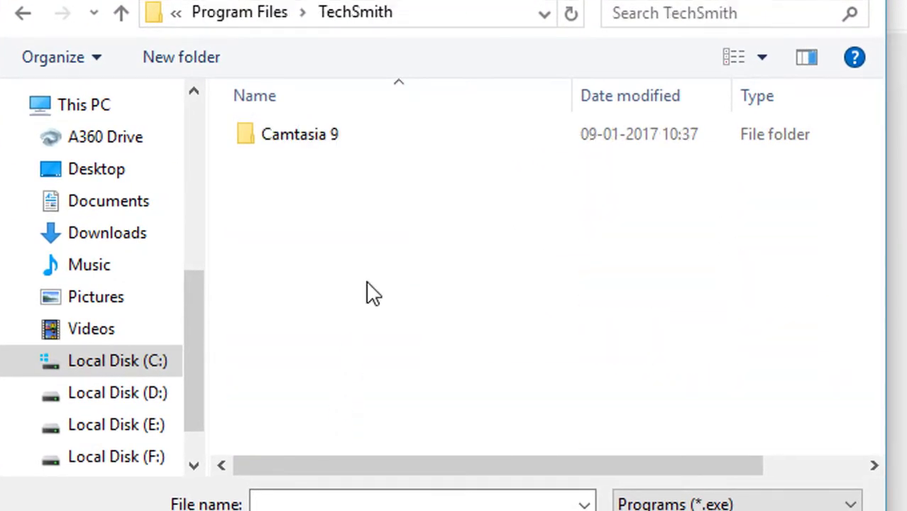
pyautogui.click(417, 135)
pyautogui.doubleClick(417, 134)
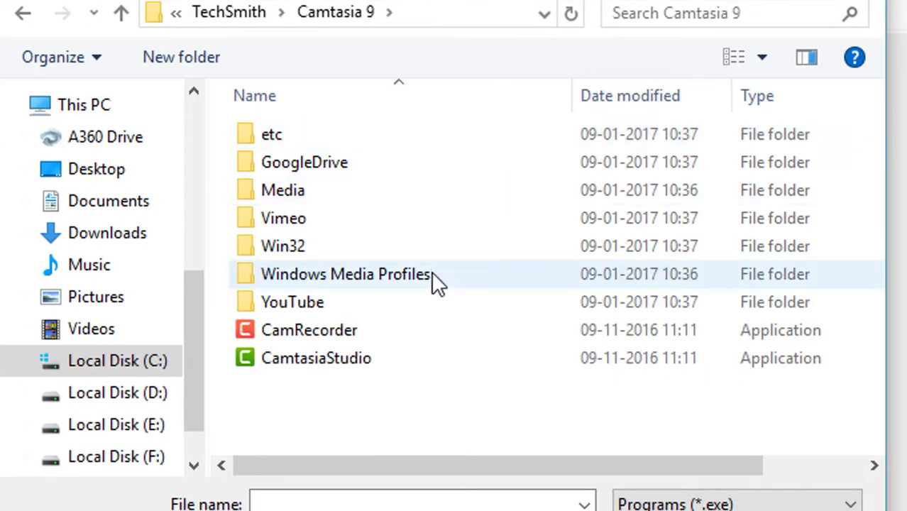
pyautogui.click(393, 355)
pyautogui.click(674, 510)
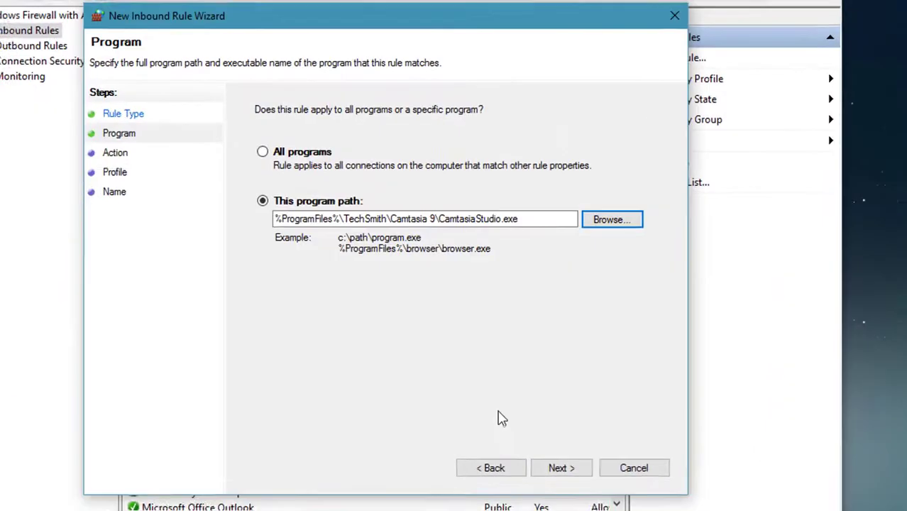
pyautogui.click(587, 482)
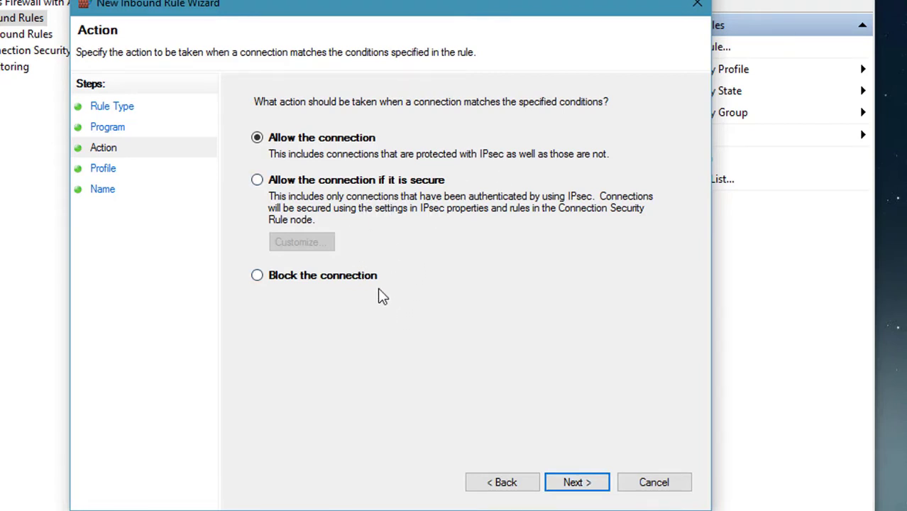
# Step: Make the inbound rule block the connection on all profiles and name it Camtesia 9
pyautogui.click(353, 277)
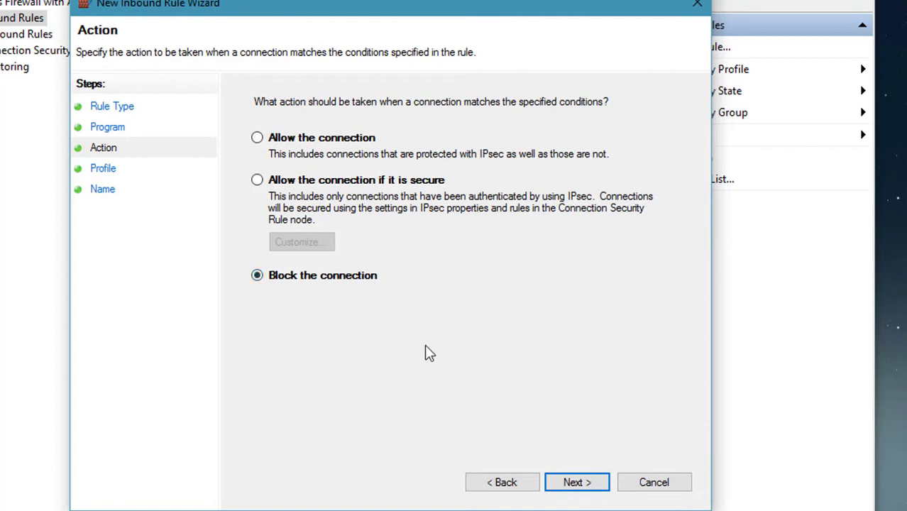
pyautogui.click(578, 486)
pyautogui.click(579, 483)
pyautogui.write('Camtesia 9')
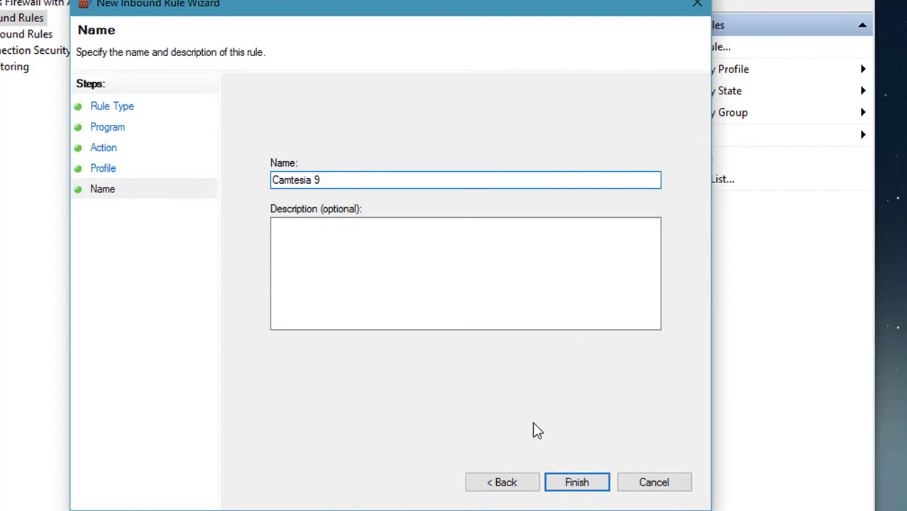
pyautogui.click(577, 483)
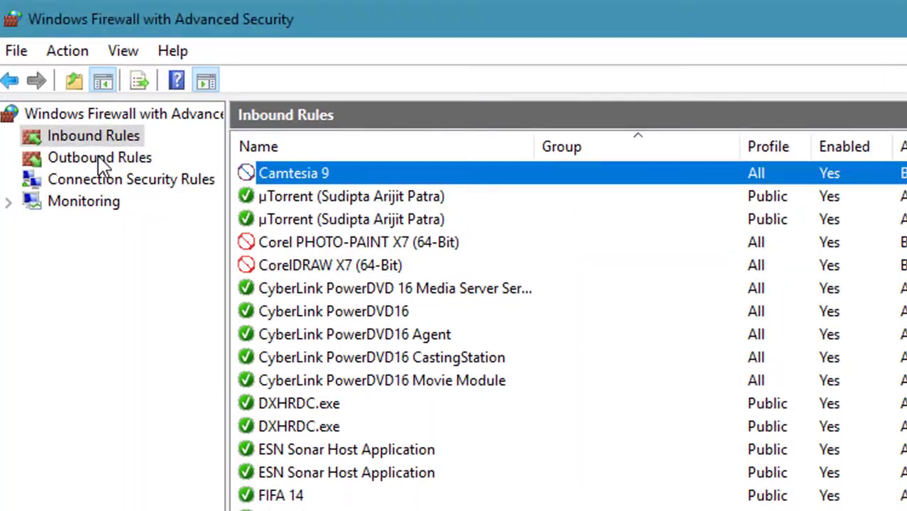
# Step: Start a new outbound program rule targeting CamtasiaStudio.exe
pyautogui.click(100, 160)
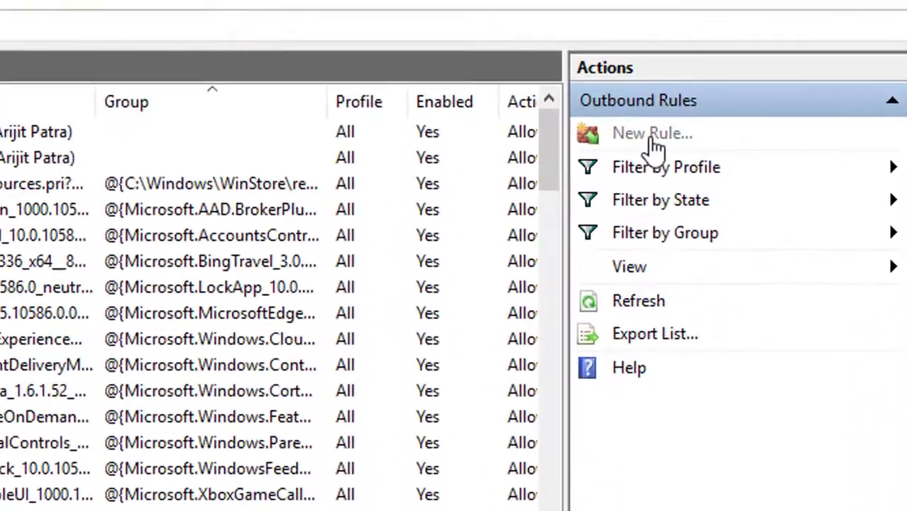
pyautogui.click(651, 138)
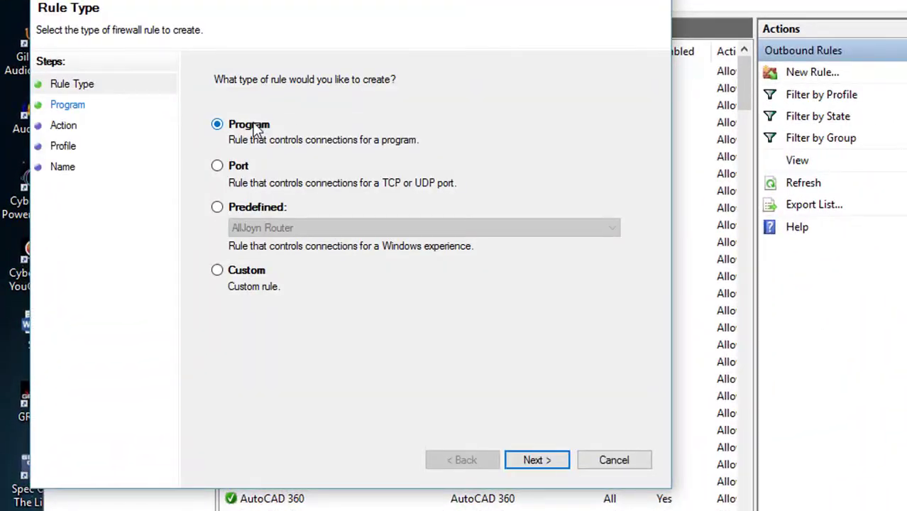
pyautogui.click(537, 460)
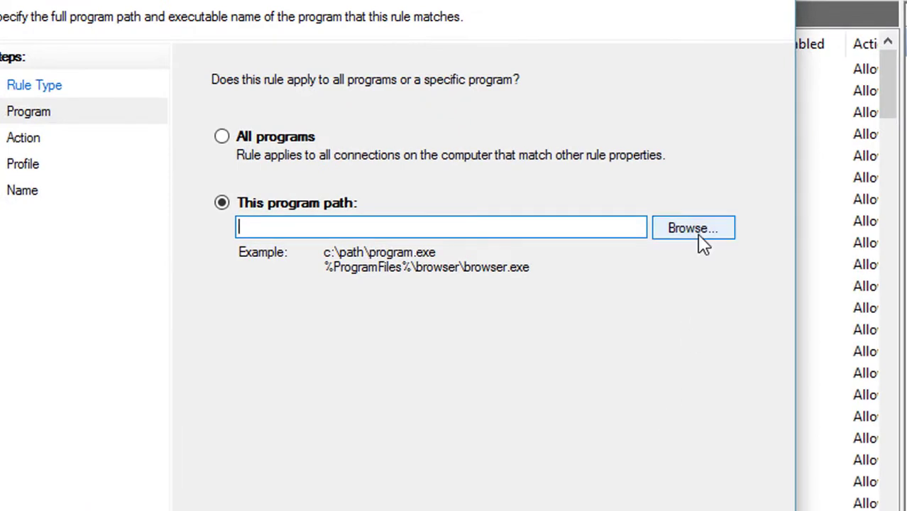
pyautogui.click(697, 235)
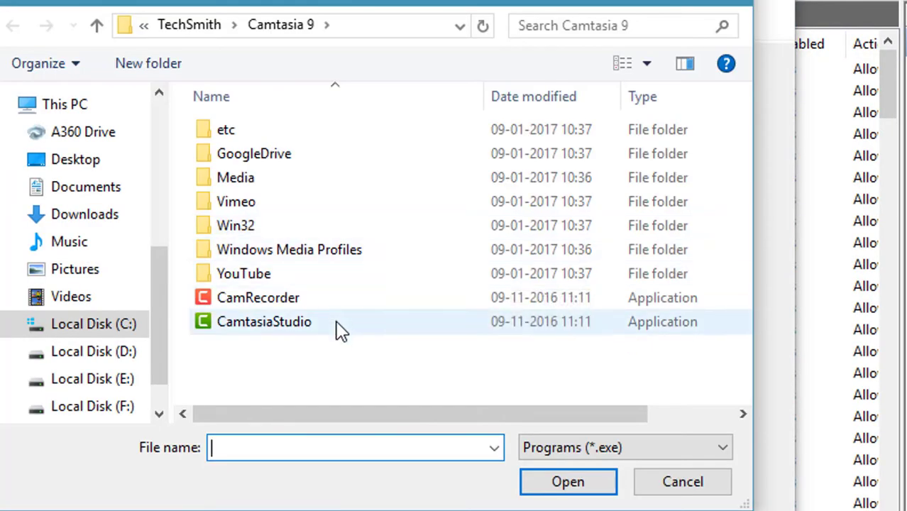
pyautogui.click(338, 328)
pyautogui.click(596, 486)
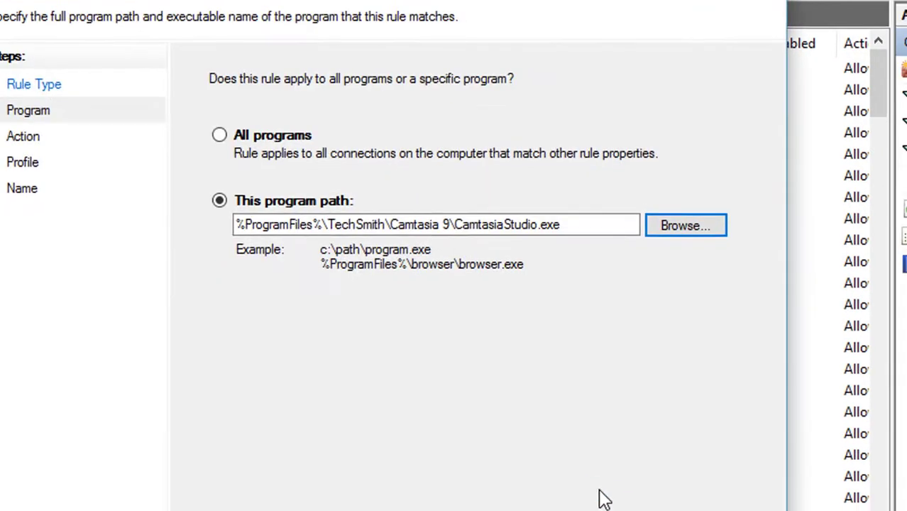
# Step: Set the outbound rule to block on all profiles and name it Camtesia 9
pyautogui.click(501, 451)
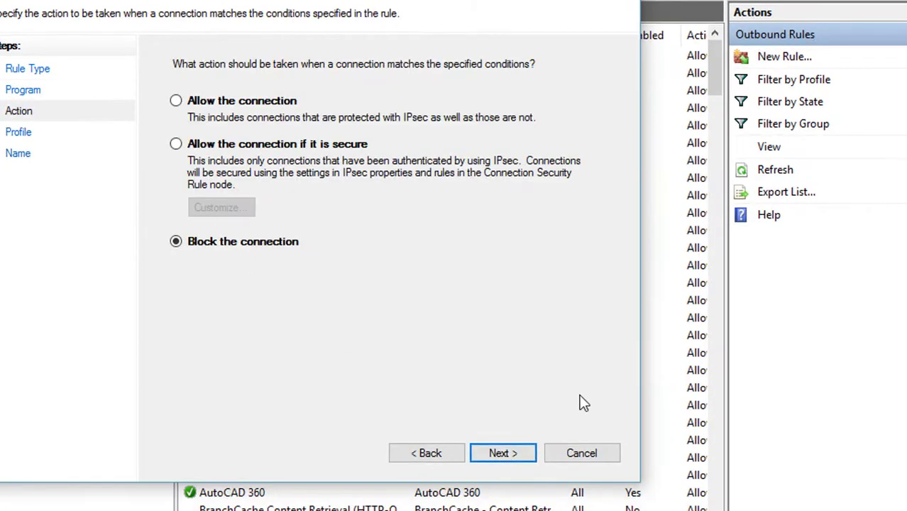
pyautogui.click(521, 452)
pyautogui.click(516, 453)
pyautogui.write('Camtesia 9')
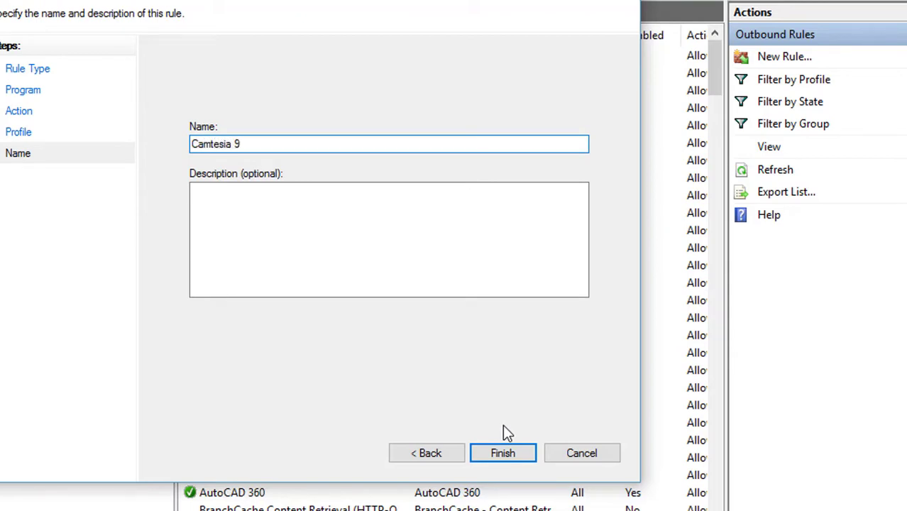
pyautogui.click(507, 453)
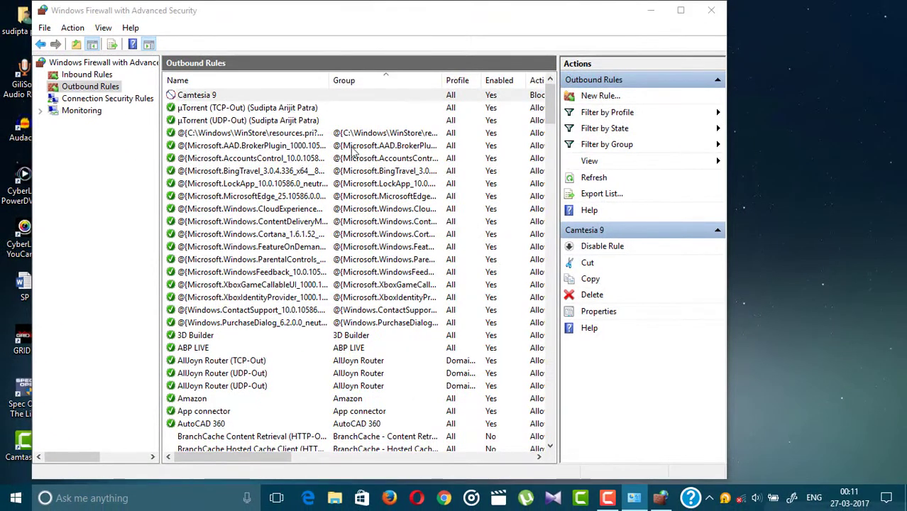
pyautogui.scroll(-6, 298, 354)
pyautogui.scroll(-4, 260, 322)
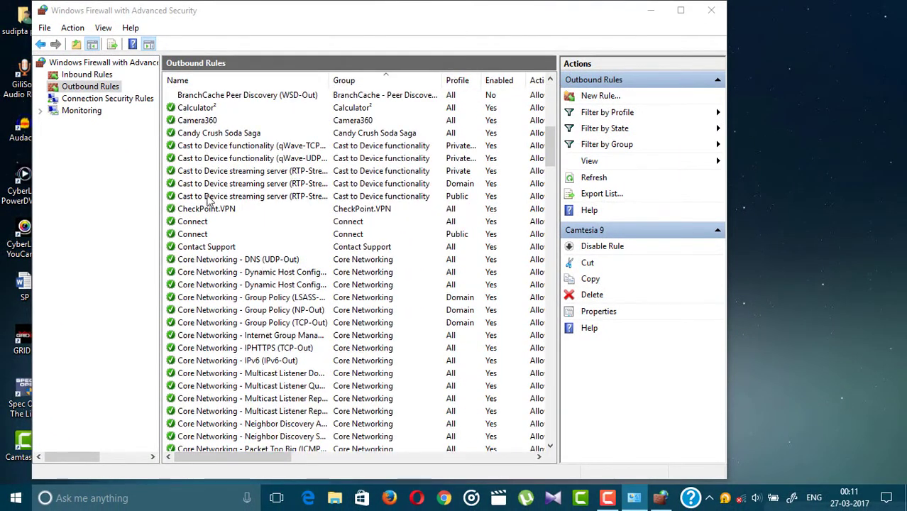
pyautogui.scroll(-4, 216, 287)
pyautogui.scroll(3, 227, 301)
pyautogui.scroll(6, 226, 294)
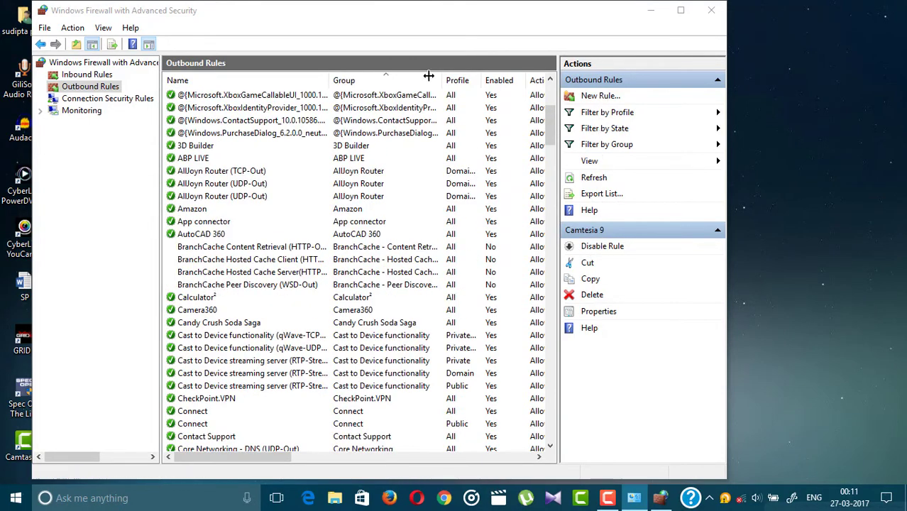
pyautogui.click(87, 74)
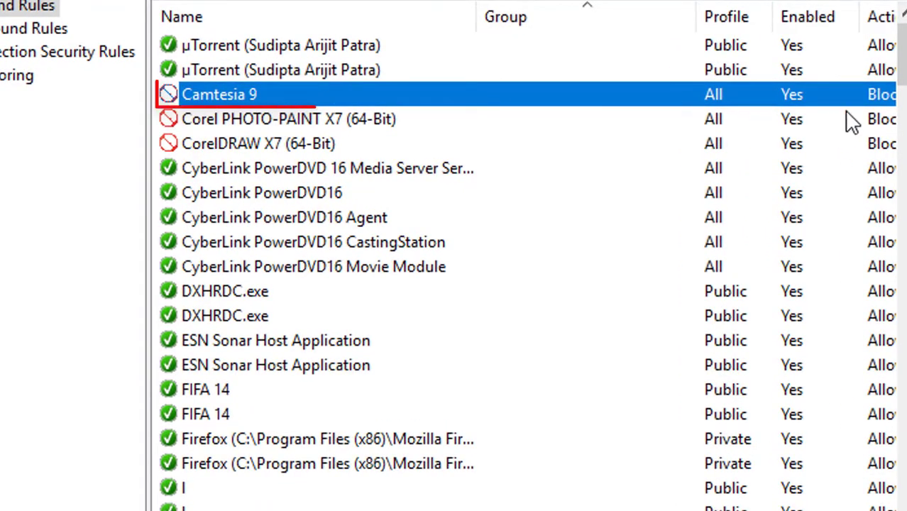
pyautogui.rightClick(267, 88)
pyautogui.click(222, 88)
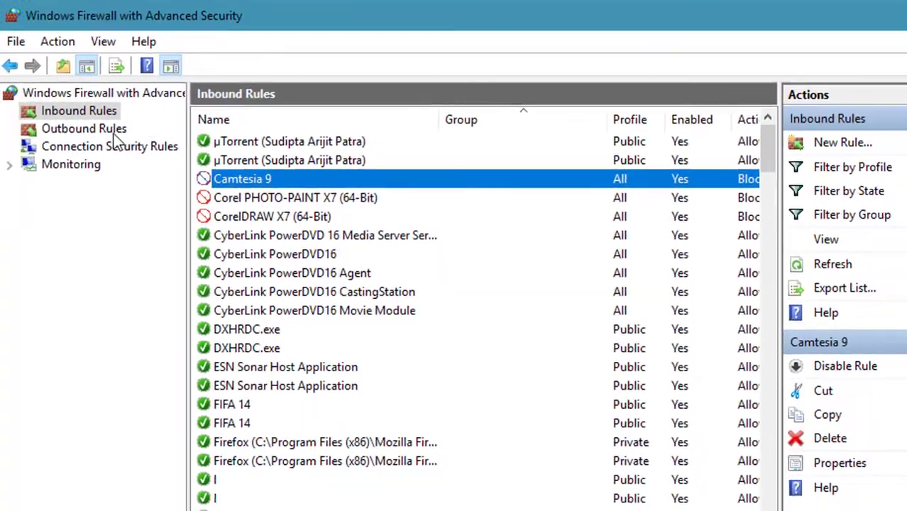
pyautogui.click(85, 129)
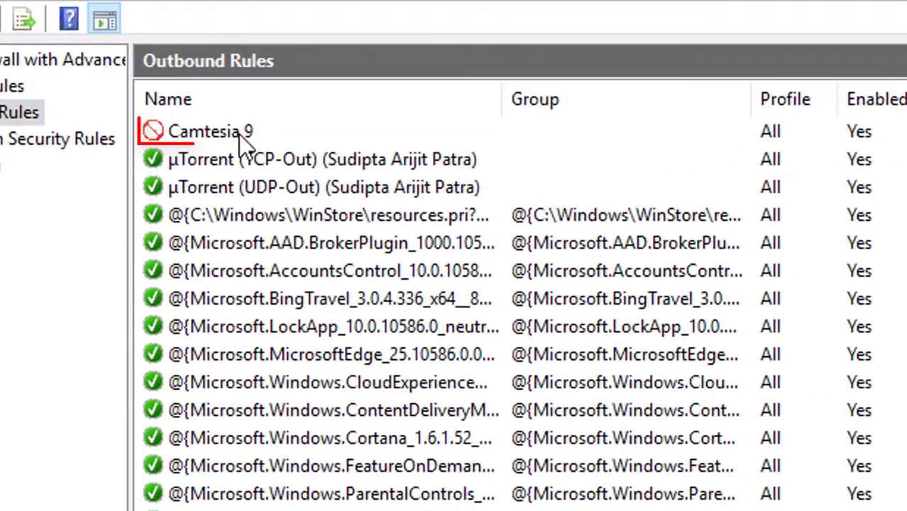
pyautogui.click(239, 134)
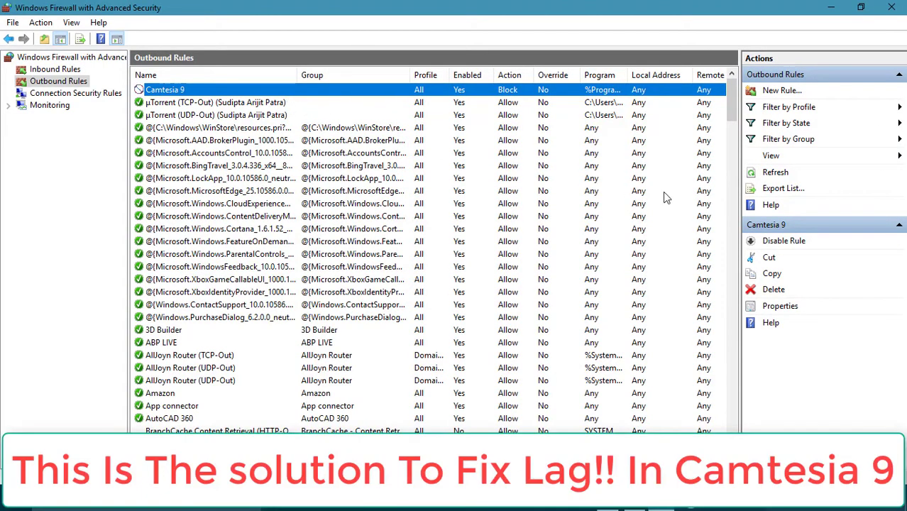
# Step: Close the advanced firewall console and the Windows Firewall settings window
pyautogui.click(56, 69)
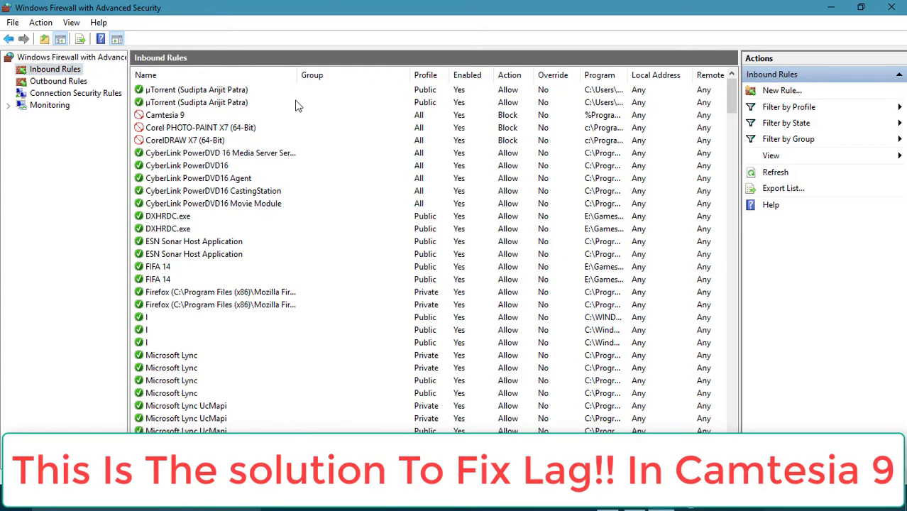
pyautogui.click(890, 8)
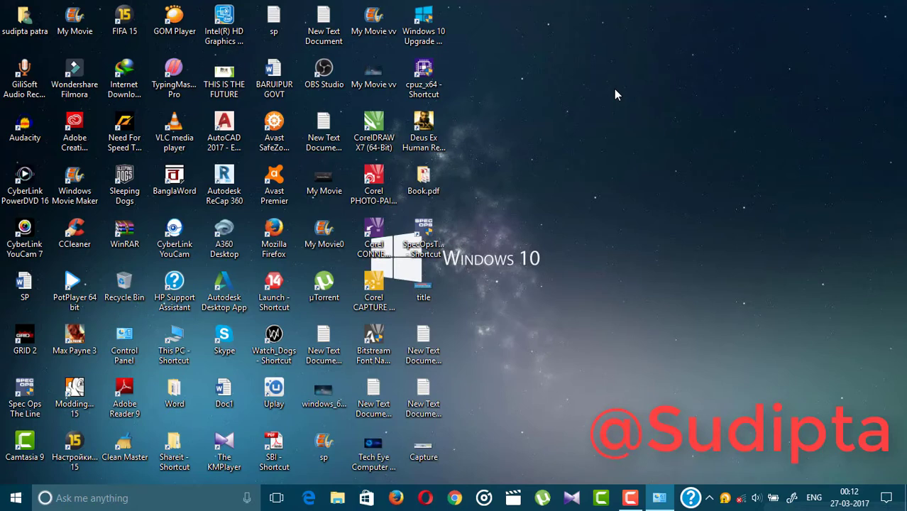
pyautogui.click(654, 501)
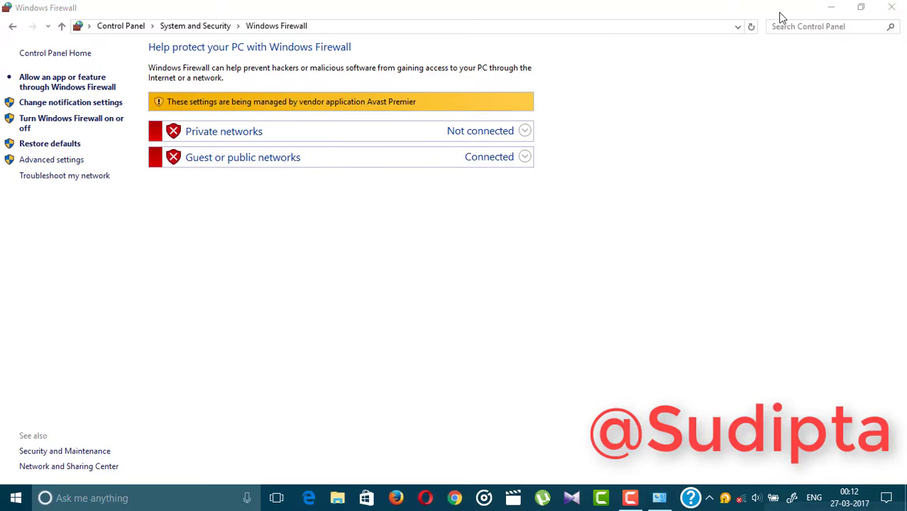
pyautogui.click(891, 7)
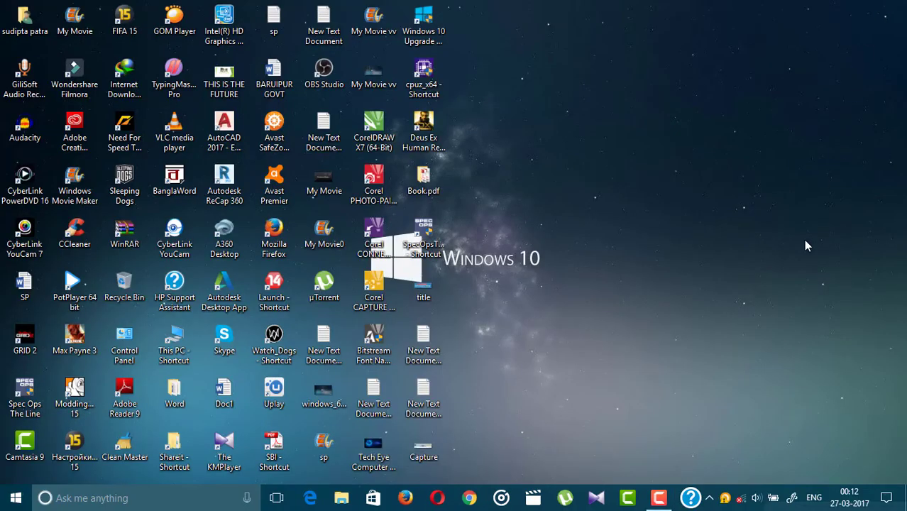